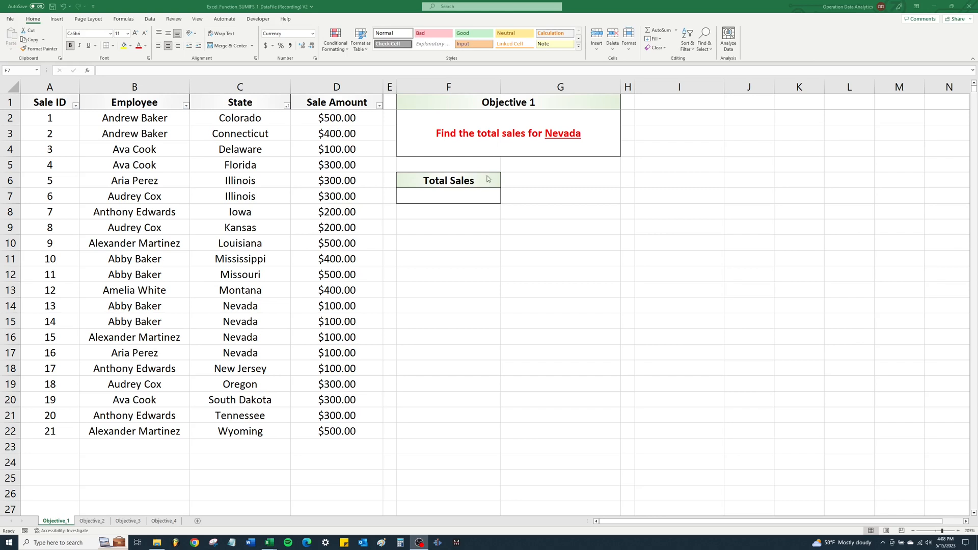
Enter the formula =SUMIFS(D:D,C:C,"Nevada") in cell F7 of the Objective_1 sheet to total the Nevada sales
left_click(532, 153)
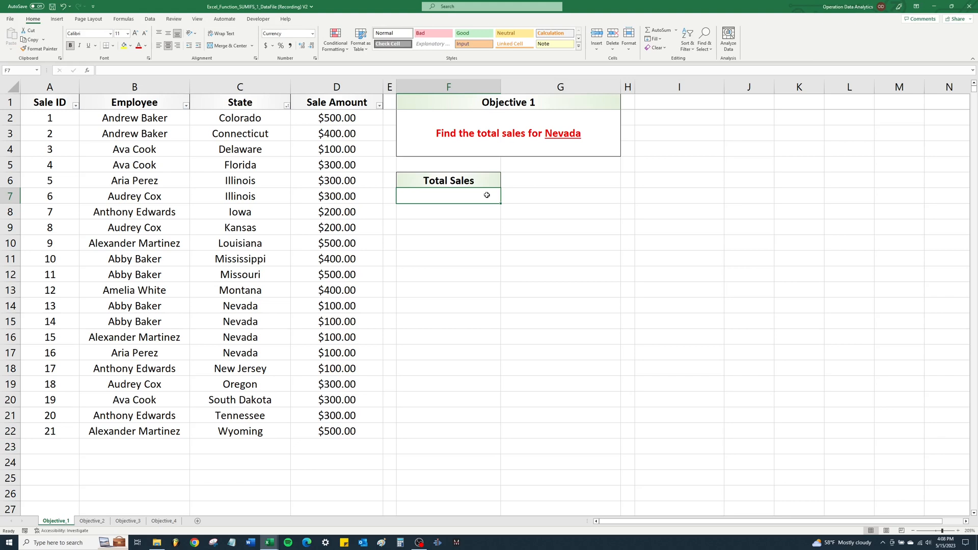
type("=")
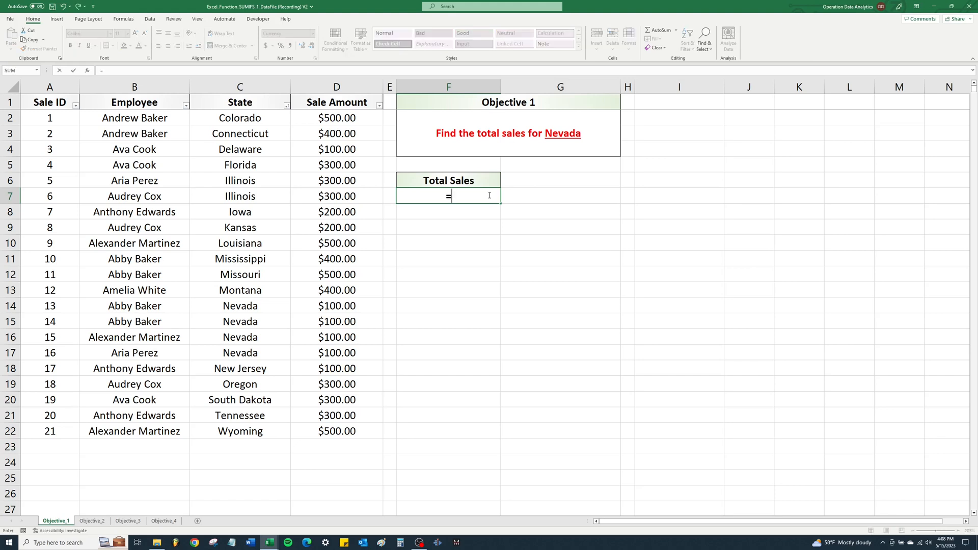
type("sumifs")
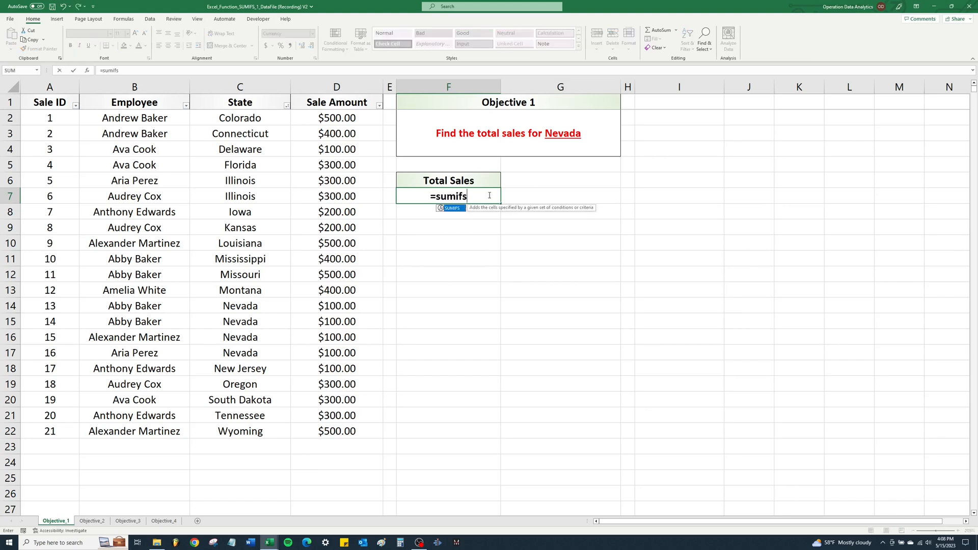
type("(")
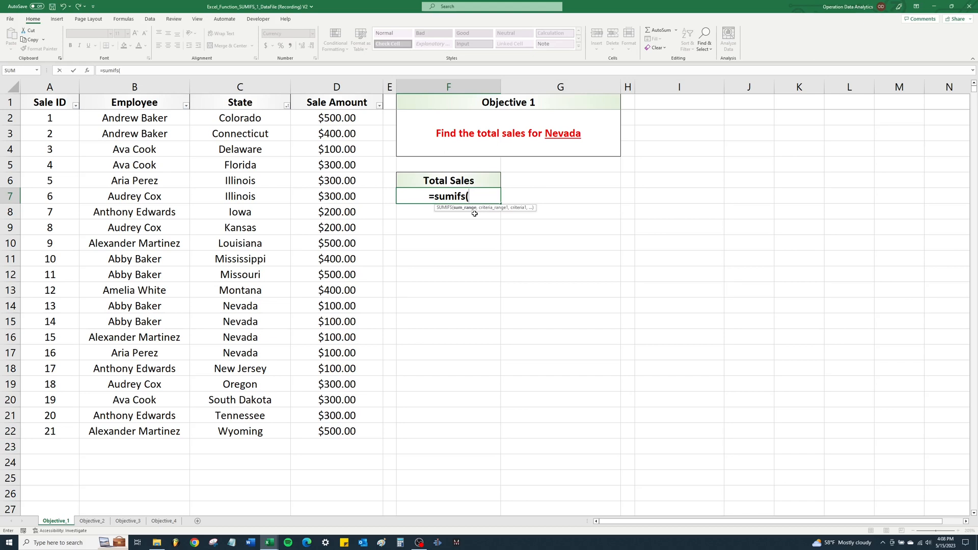
left_click(346, 87)
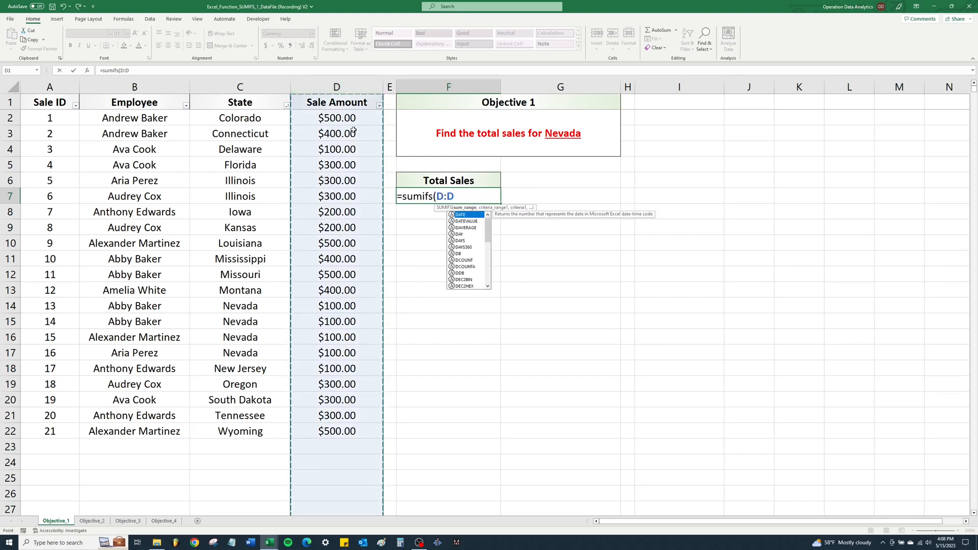
type(",")
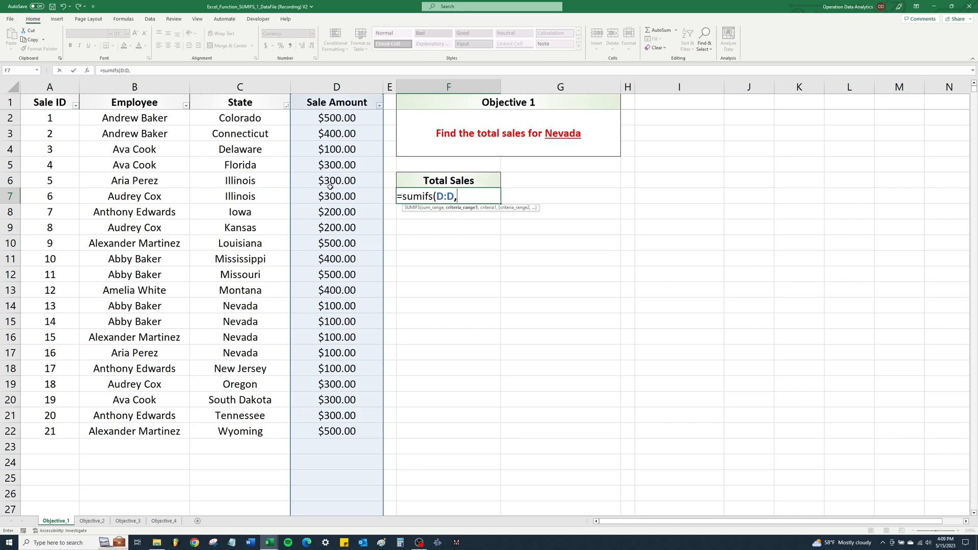
left_click(252, 87)
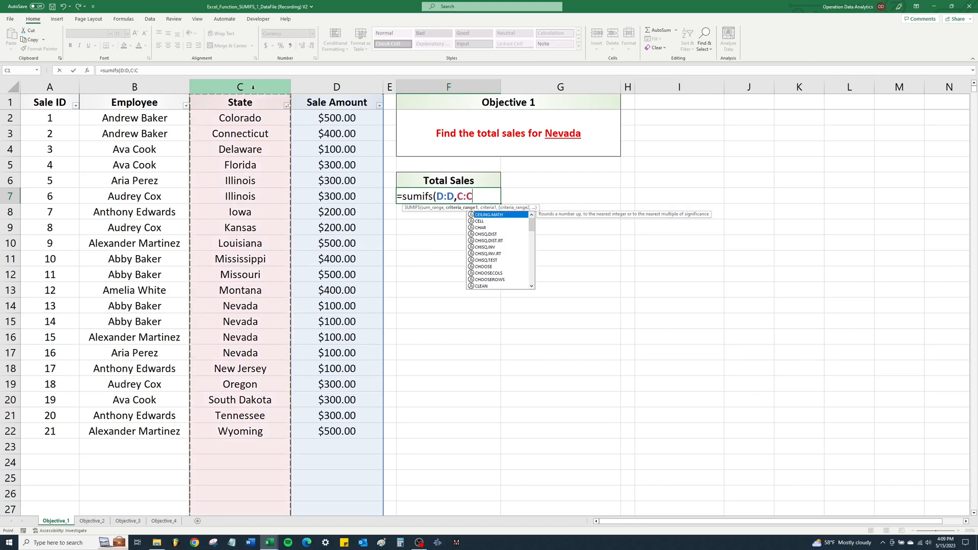
type(",")
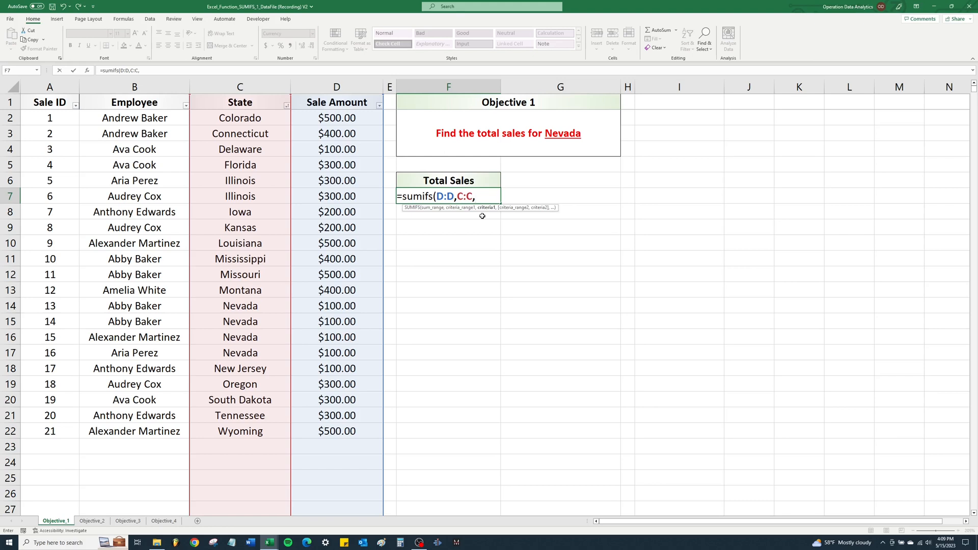
type("\"Nevada")
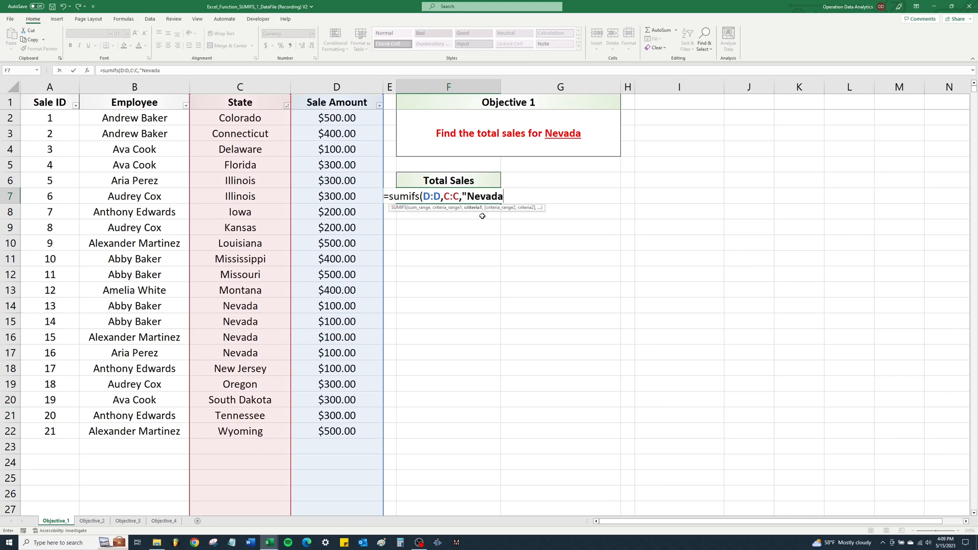
type("\")")
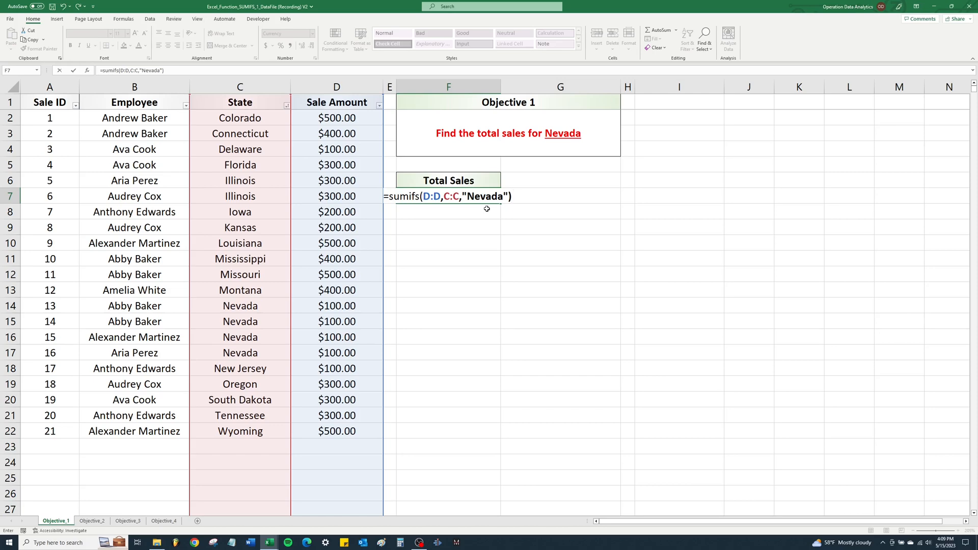
key("Return")
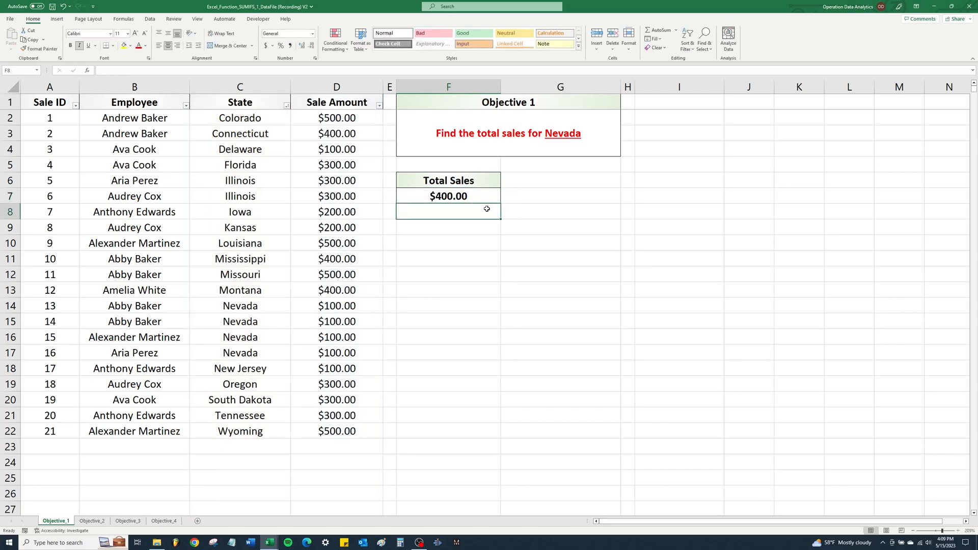
Check the F7 formula against the Nevada sales records in A14:D17
left_click(483, 199)
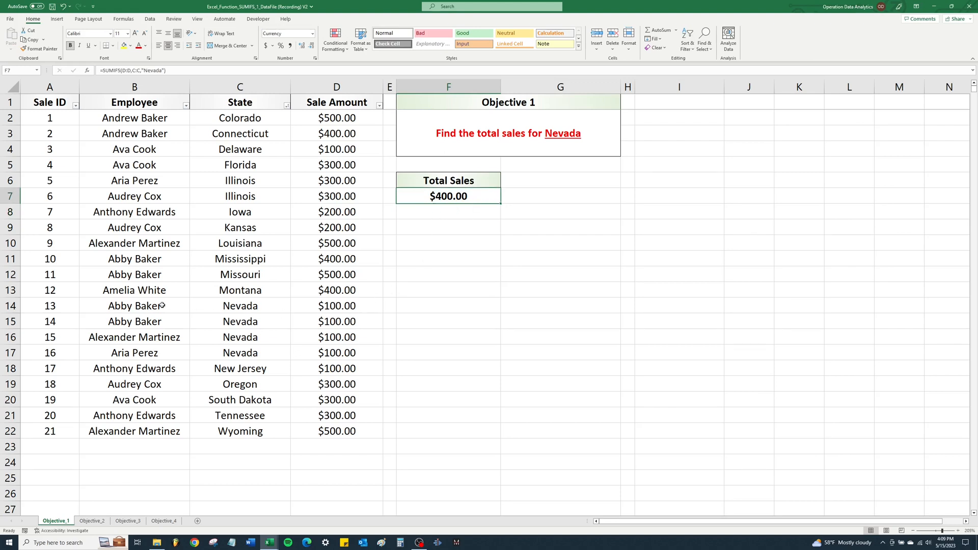
left_click_drag(50, 308, 338, 352)
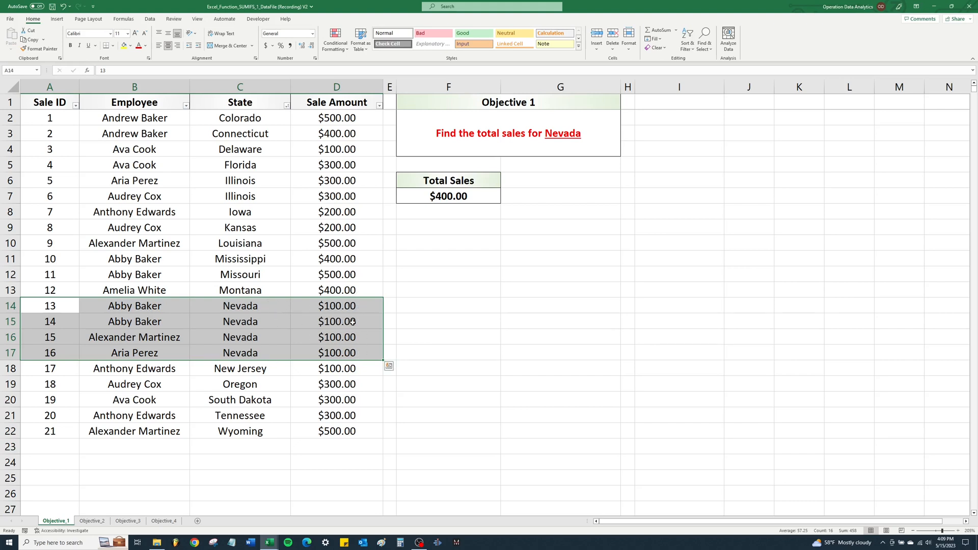
left_click(451, 226)
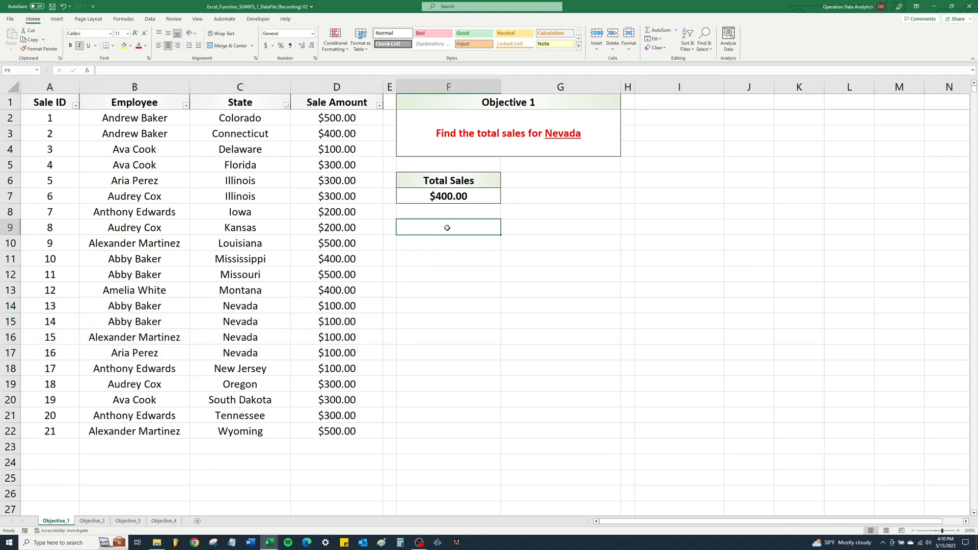
On the Objective_2 sheet, start a SUMIFS formula in F7 summing D:D where B:B matches the employee named in the objective
left_click(96, 522)
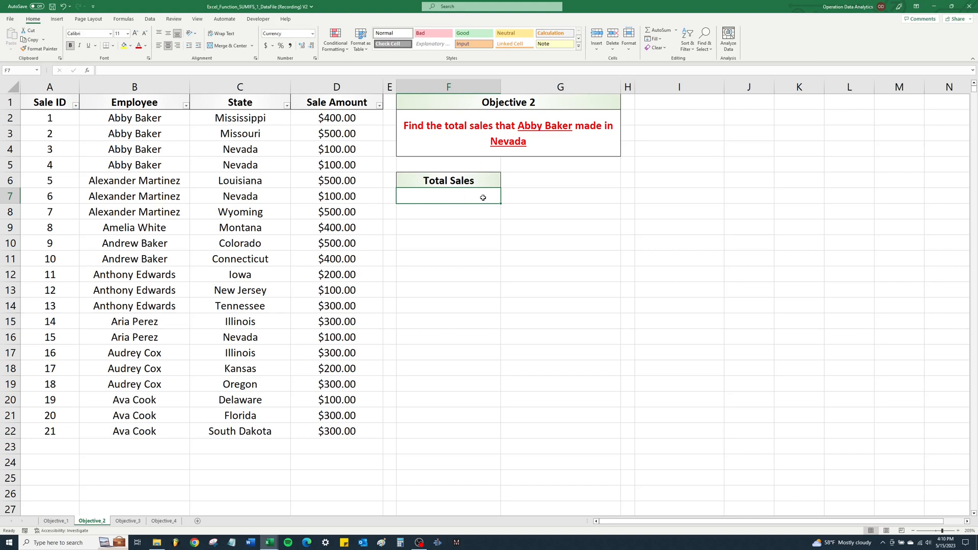
type("=sum")
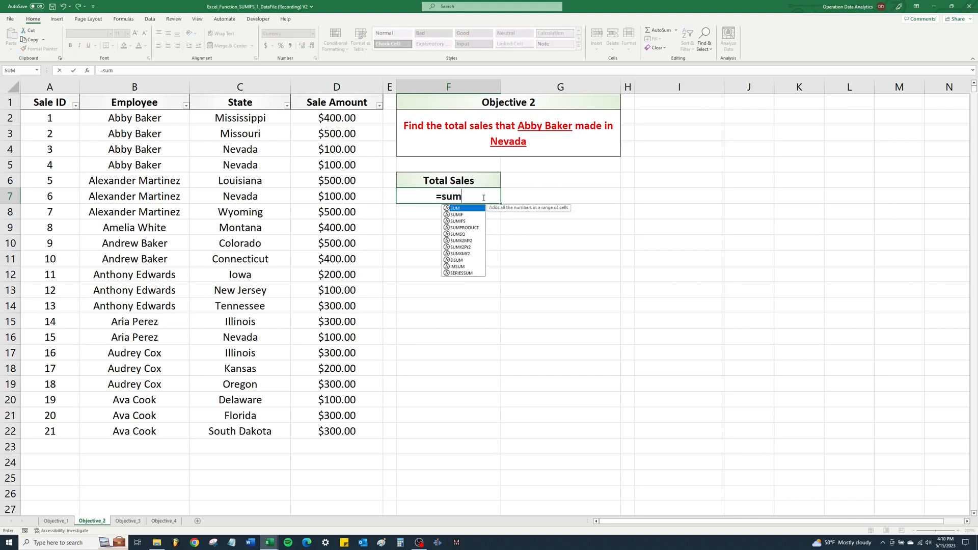
type("ifs(")
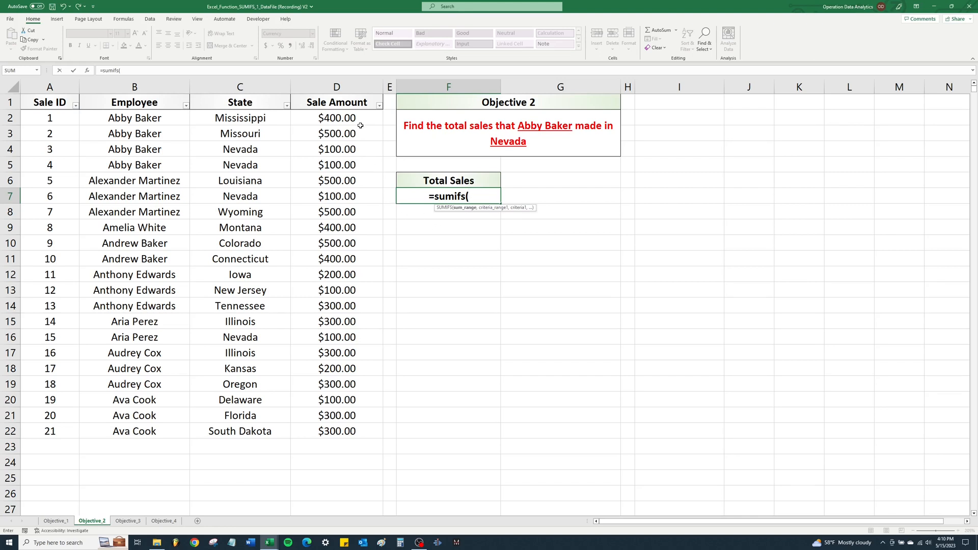
left_click(347, 87)
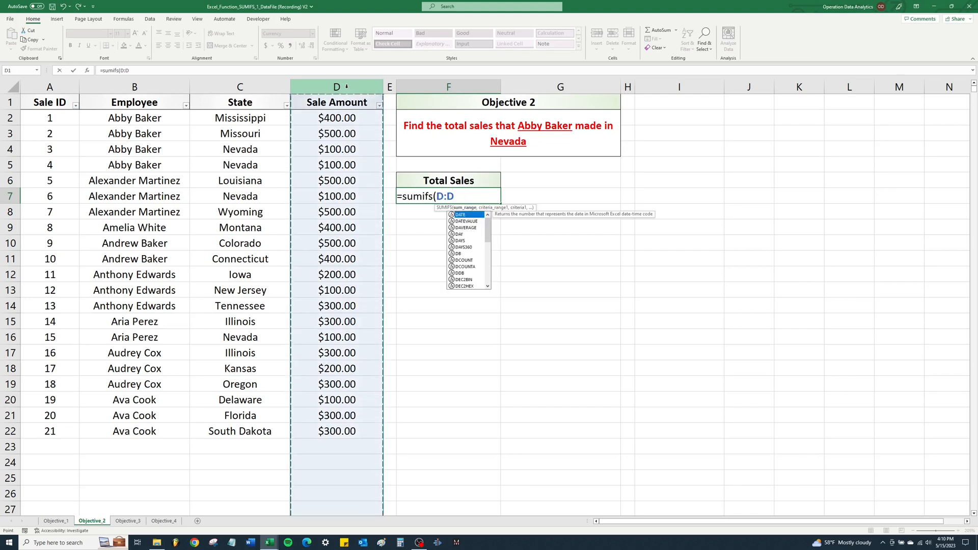
type(",")
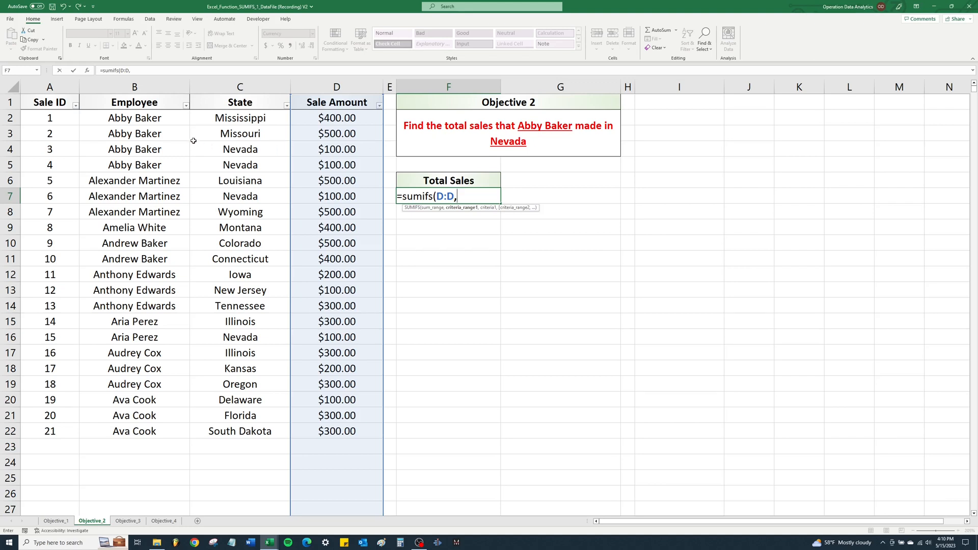
left_click(143, 86)
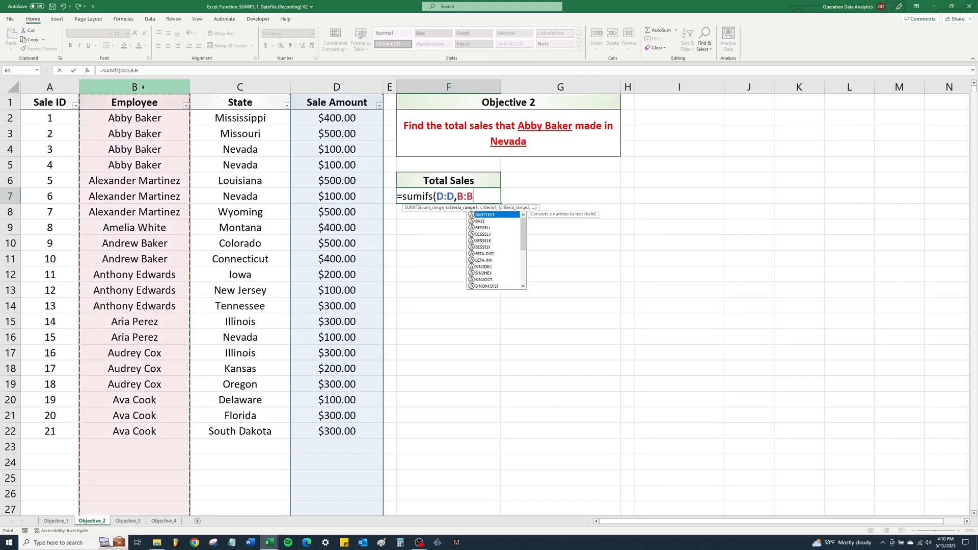
type(",")
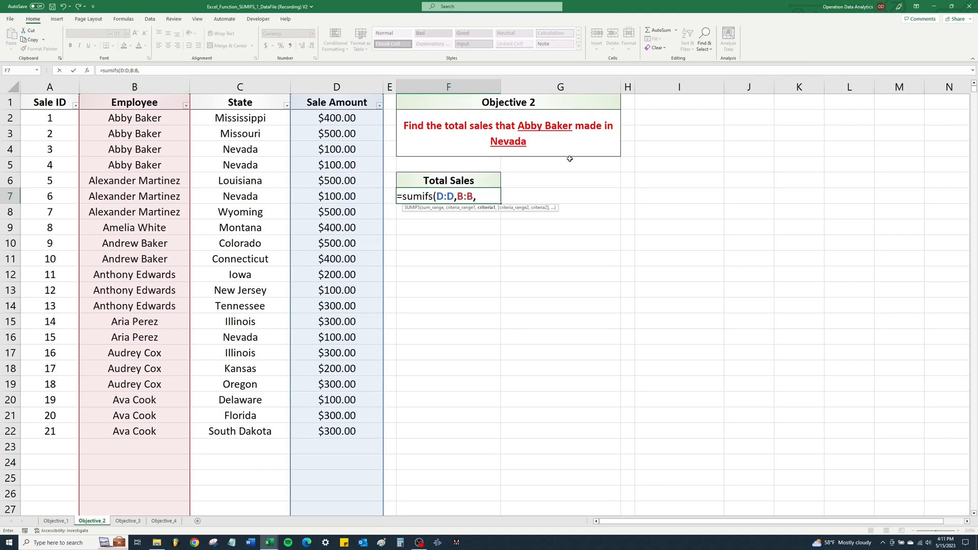
type("\"Abby")
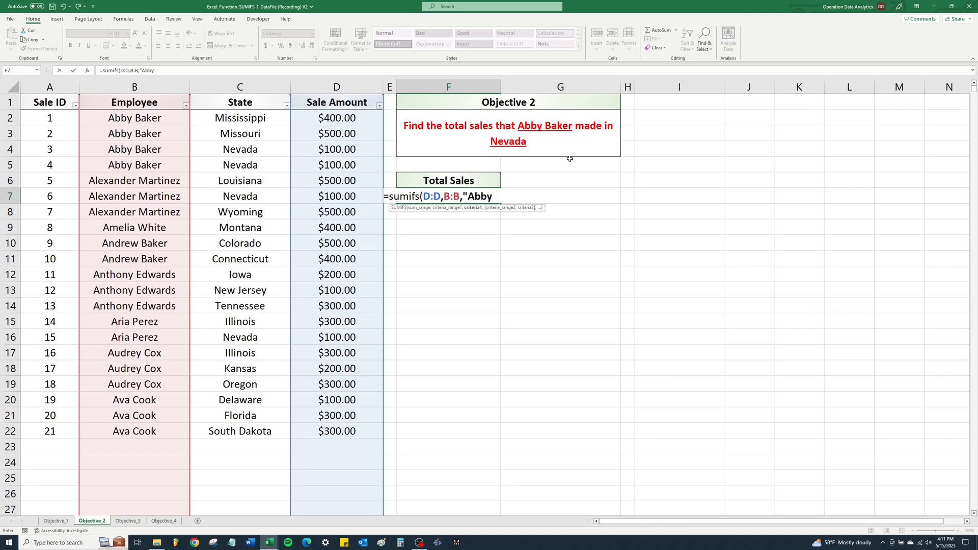
type(" Baker")
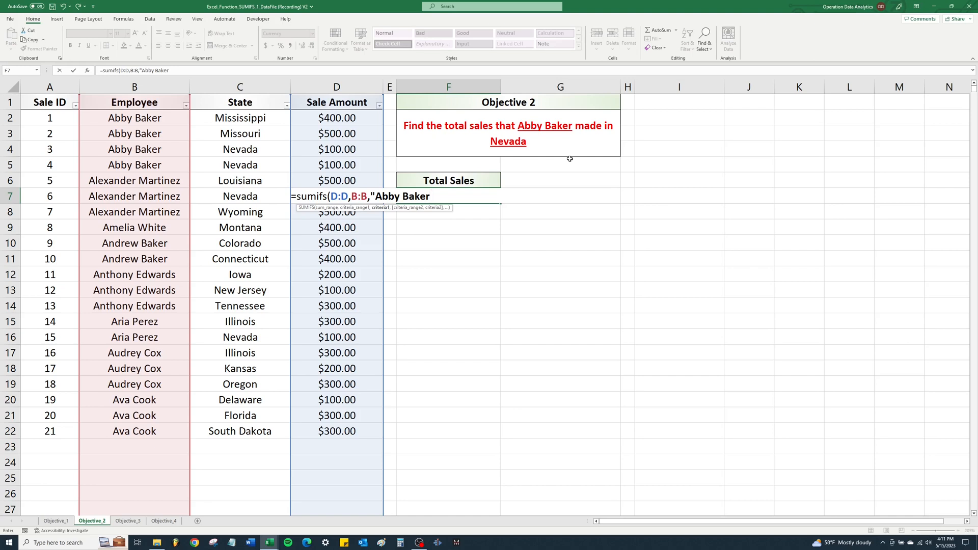
type("\"")
type(",")
Add C:C equal to "Nevada" as the second criterion and complete the SUMIFS formula in F7
left_click(247, 86)
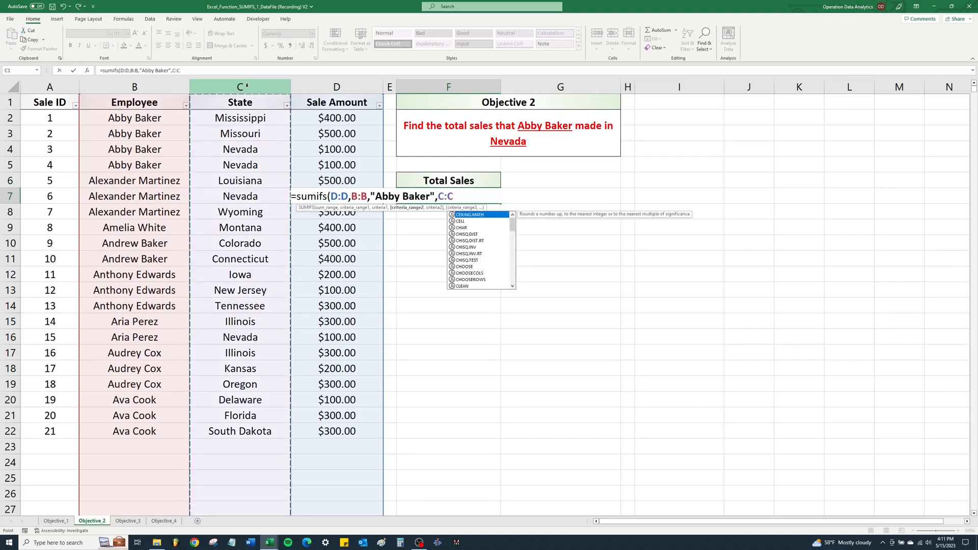
type(",")
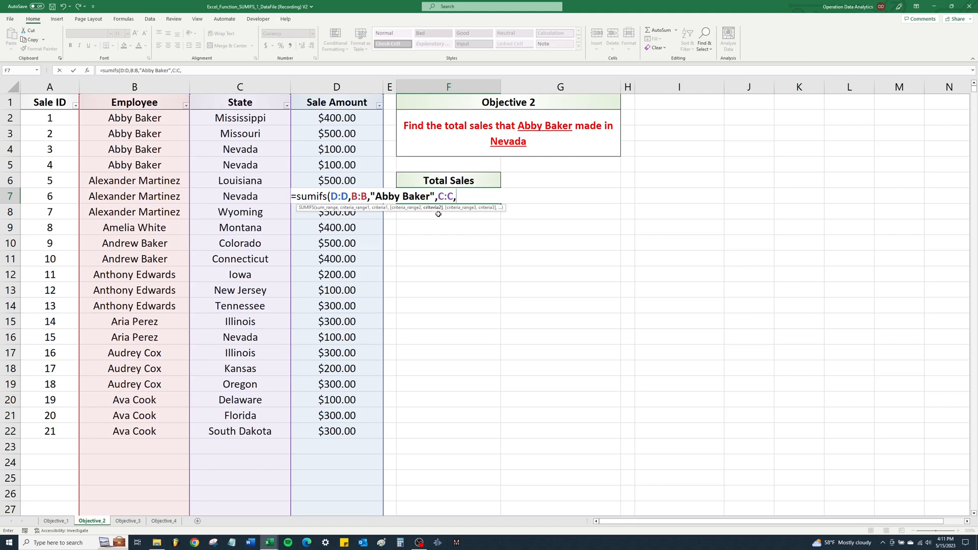
type("\"Nevada")
type("\")")
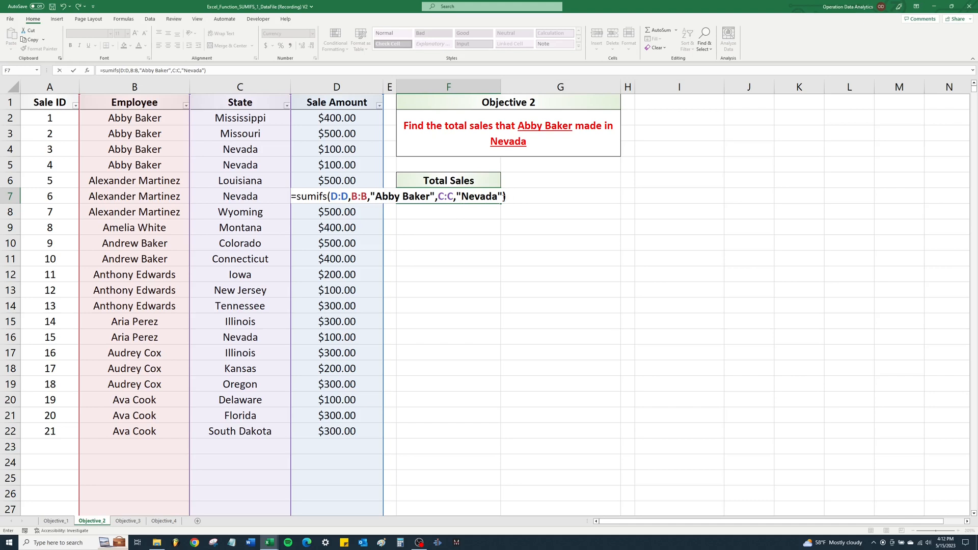
key("ctrl+Return")
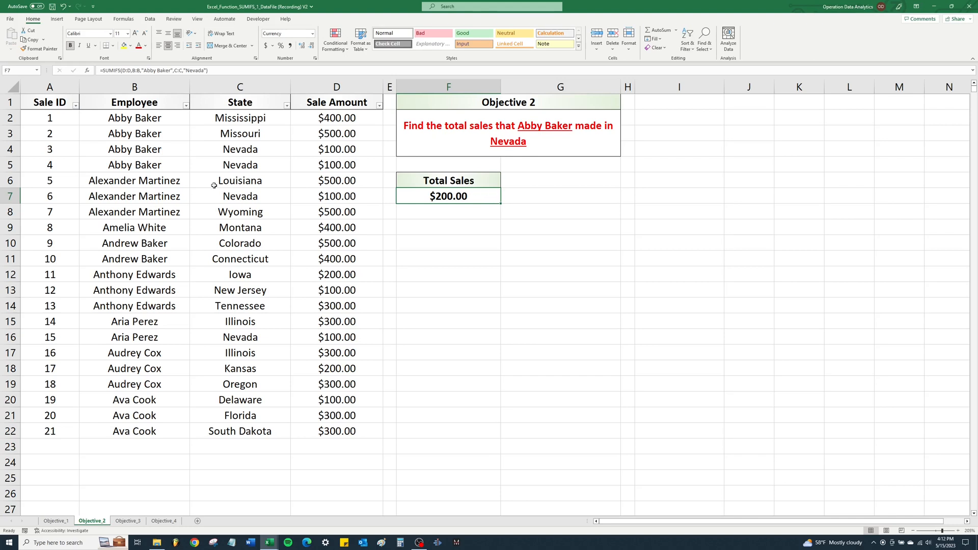
Check the Objective_2 total against the named employee's Nevada records in A4:D5 and their amounts in D4:D5
left_click_drag(43, 149, 361, 162)
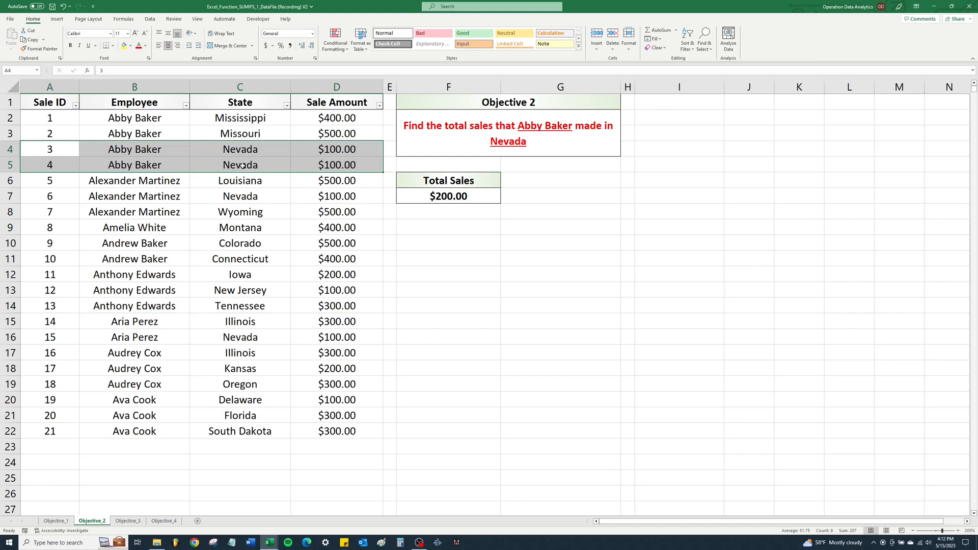
left_click_drag(351, 148, 352, 165)
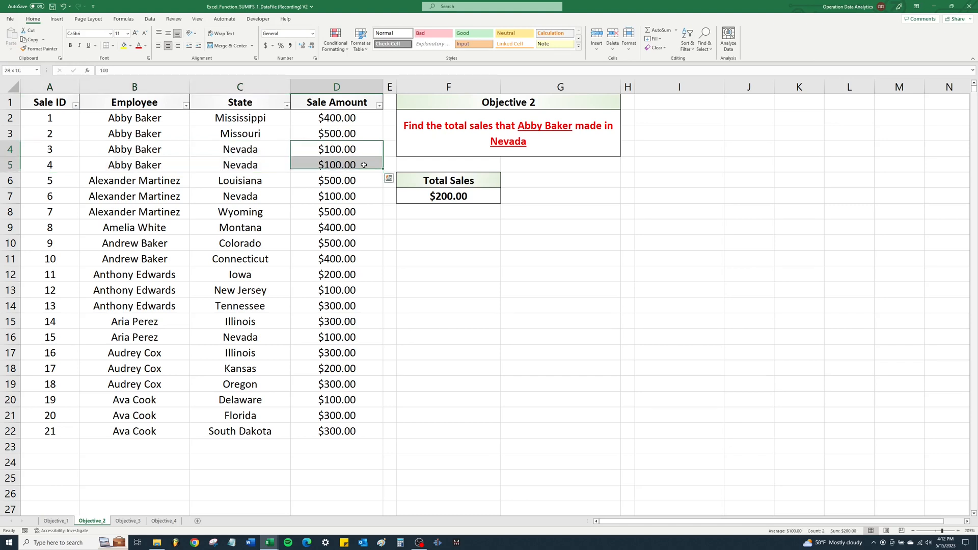
left_click(462, 195)
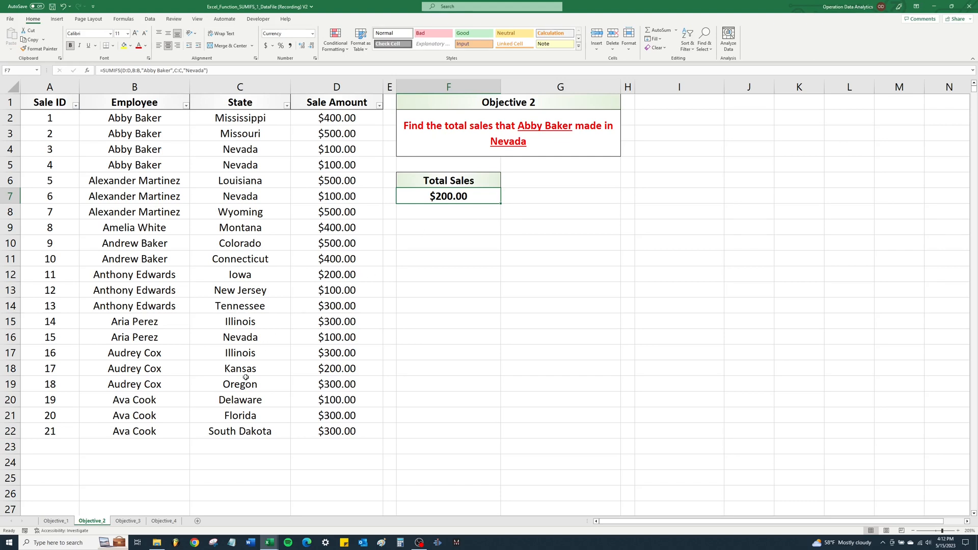
On the Objective_3 sheet, start a SUMIFS formula in G7 with D:D as sum range and B:B as criteria range
left_click(127, 521)
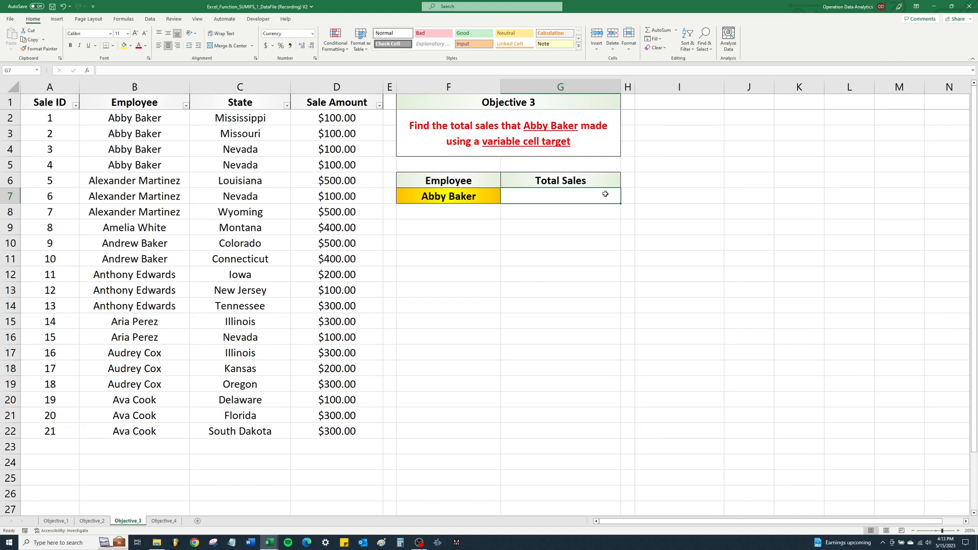
type("=sum")
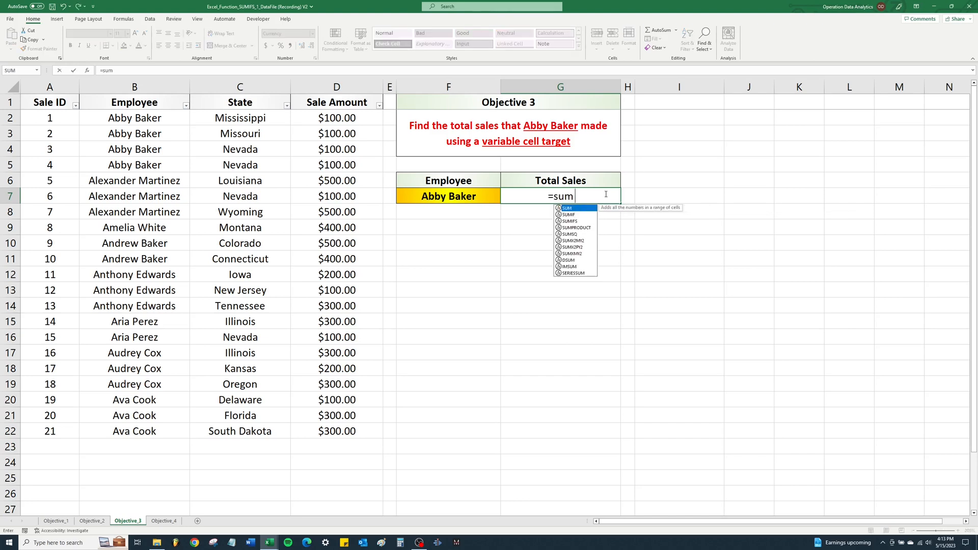
type("ifs(")
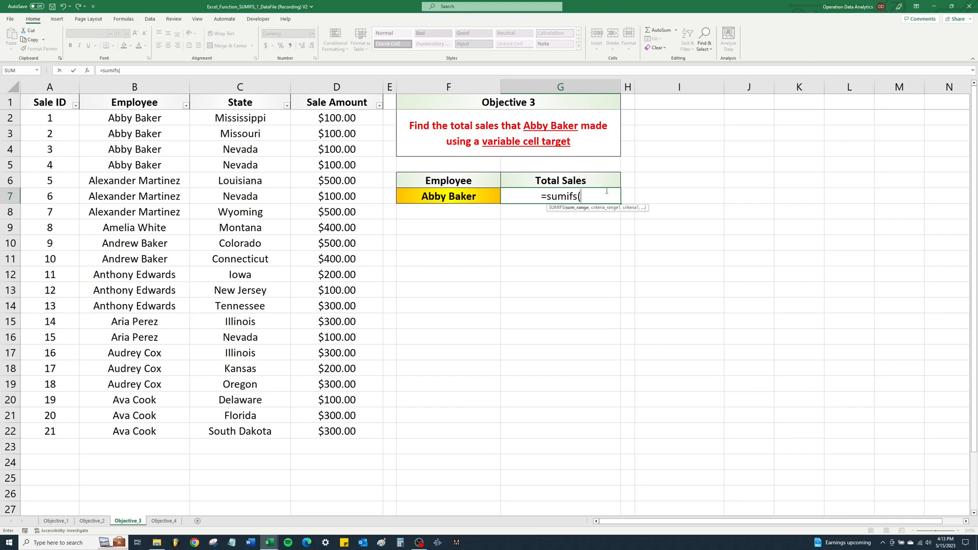
left_click(355, 84)
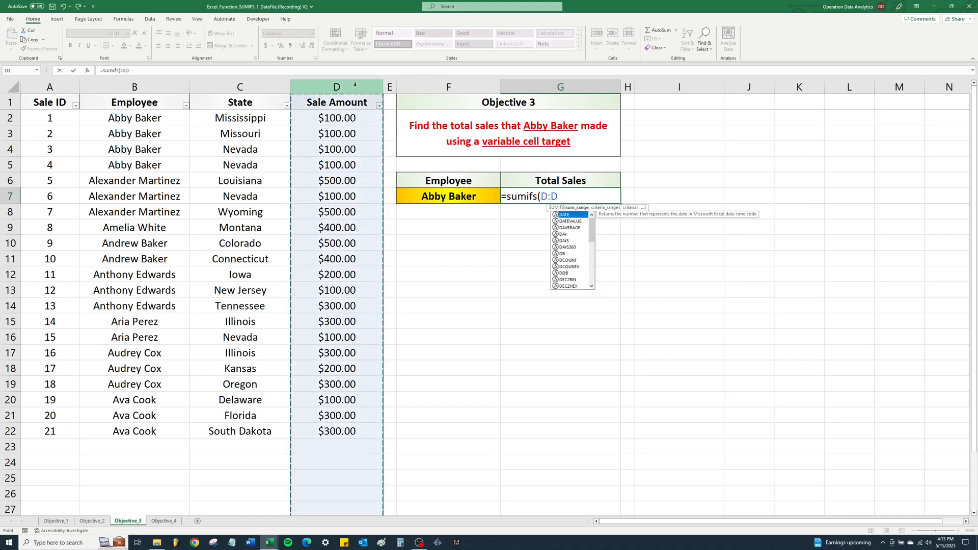
type(",")
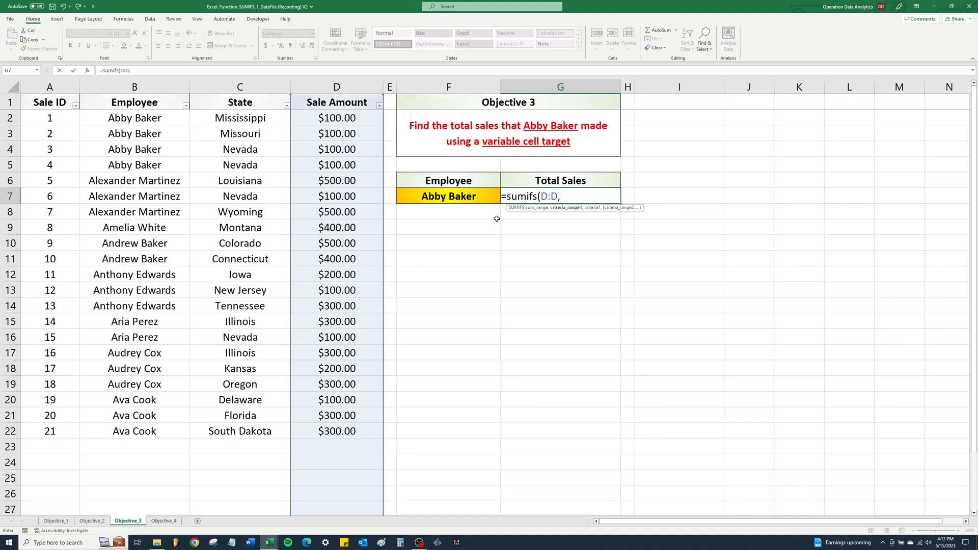
left_click(145, 85)
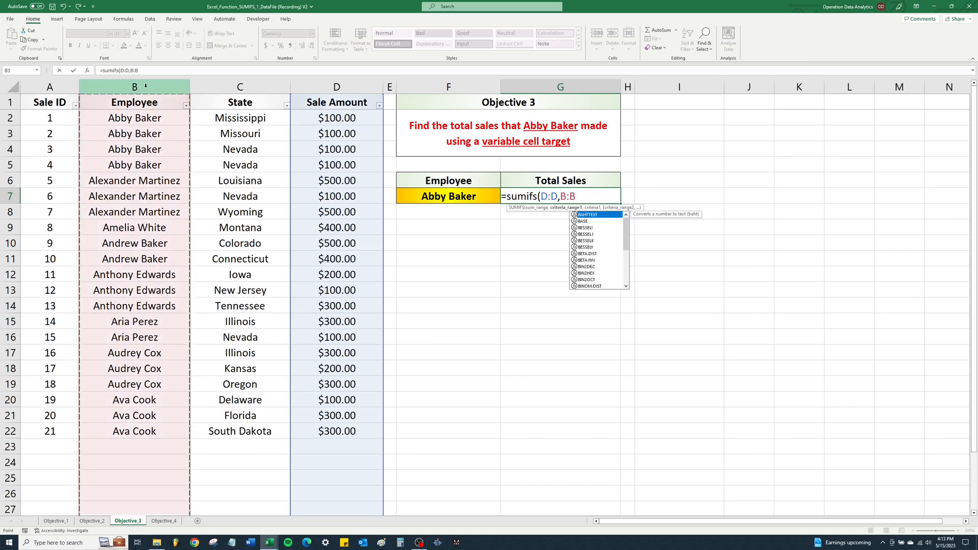
type(",")
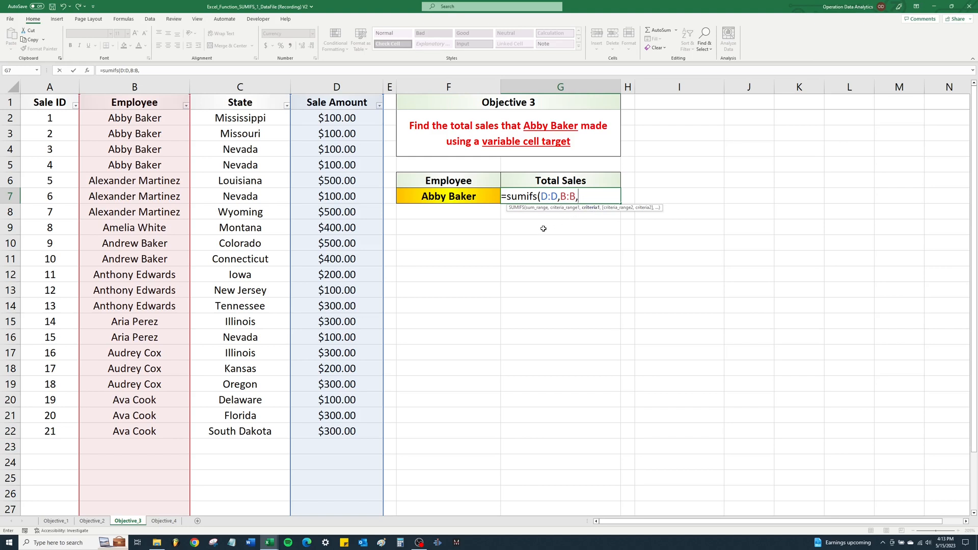
Complete the G7 formula with cell F7 as the criterion, and check it against that employee's records in B2:D5
left_click(455, 197)
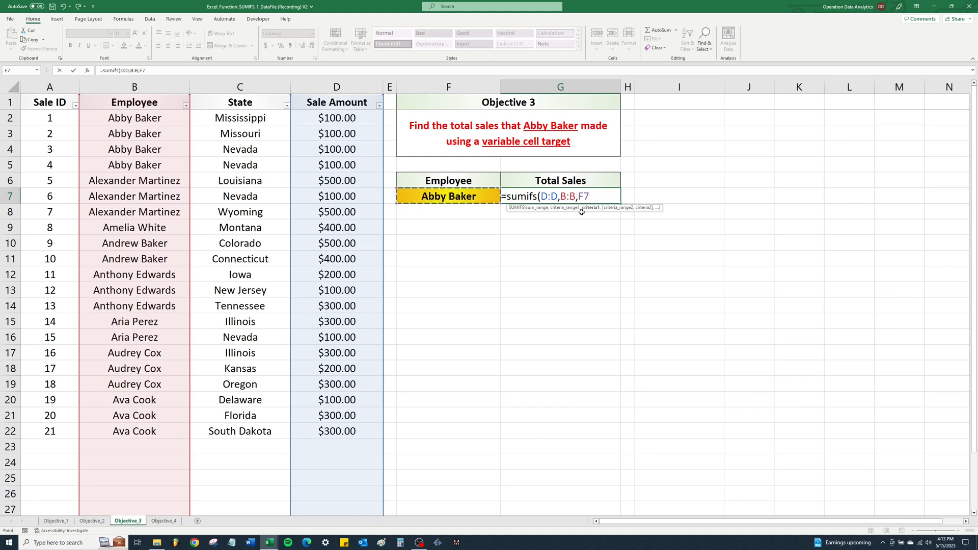
type(")")
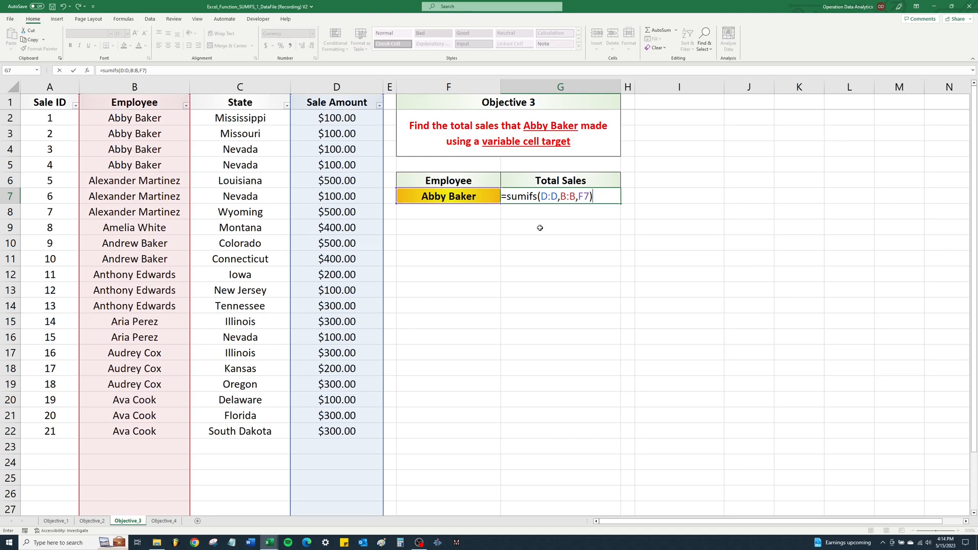
key("Return")
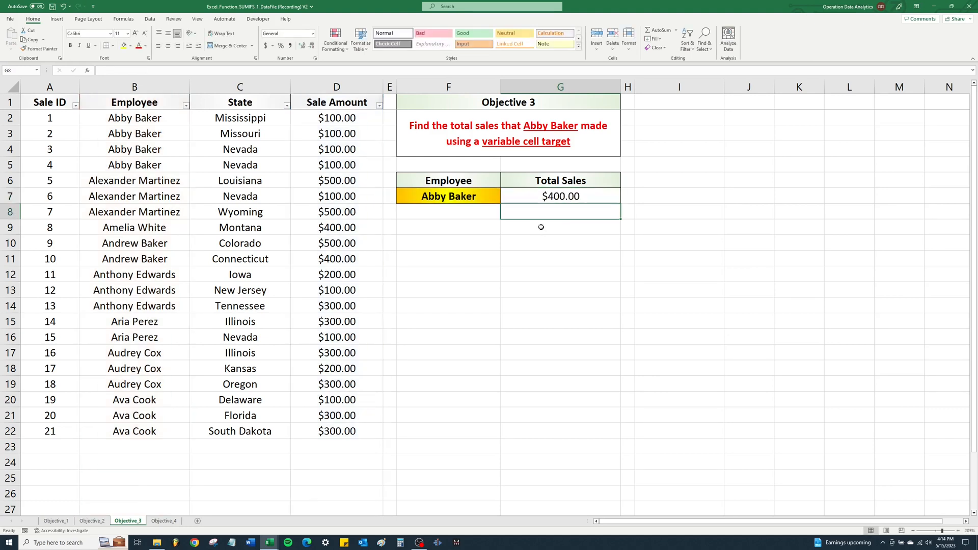
left_click_drag(339, 118, 133, 168)
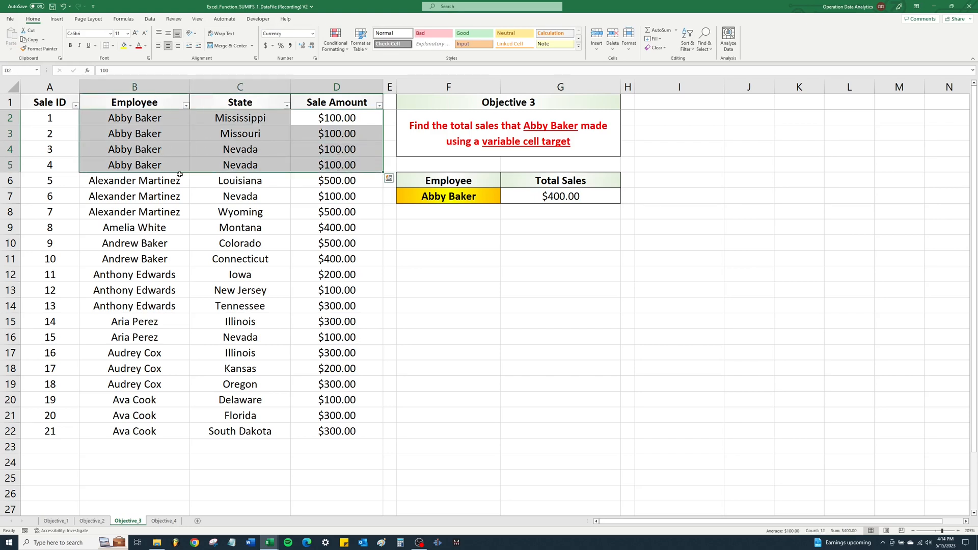
Replace the employee in F7 with the full name of the employee listed in B10:B11
left_click(472, 200)
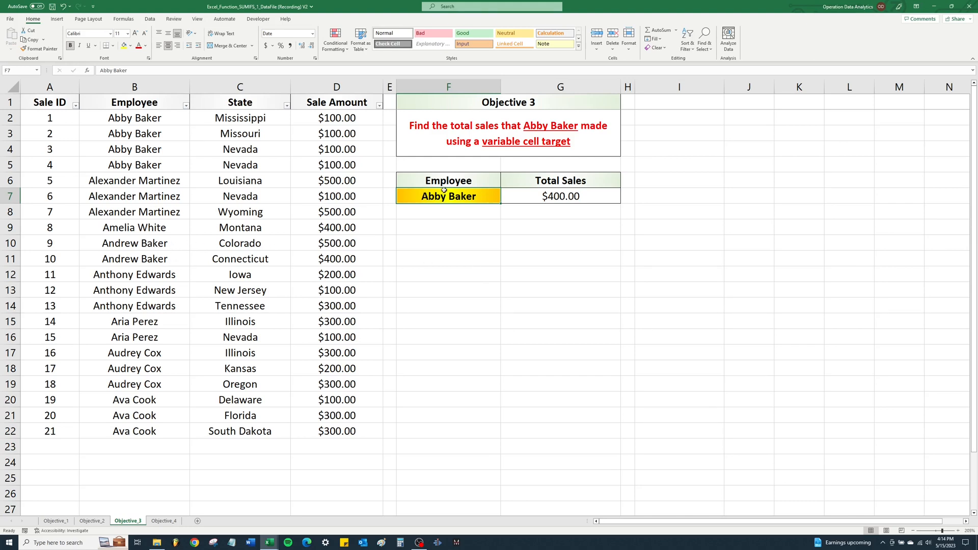
type("Andrew Baker")
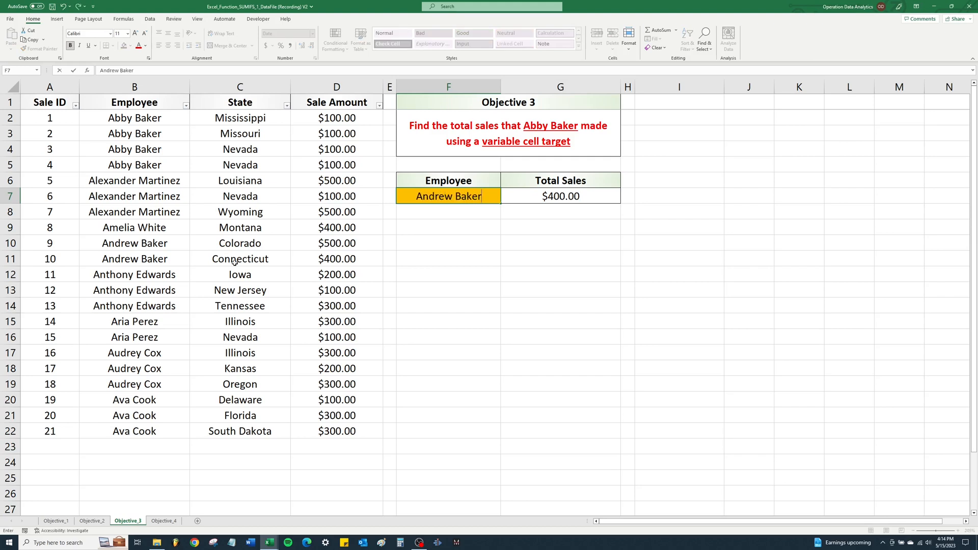
key("Return")
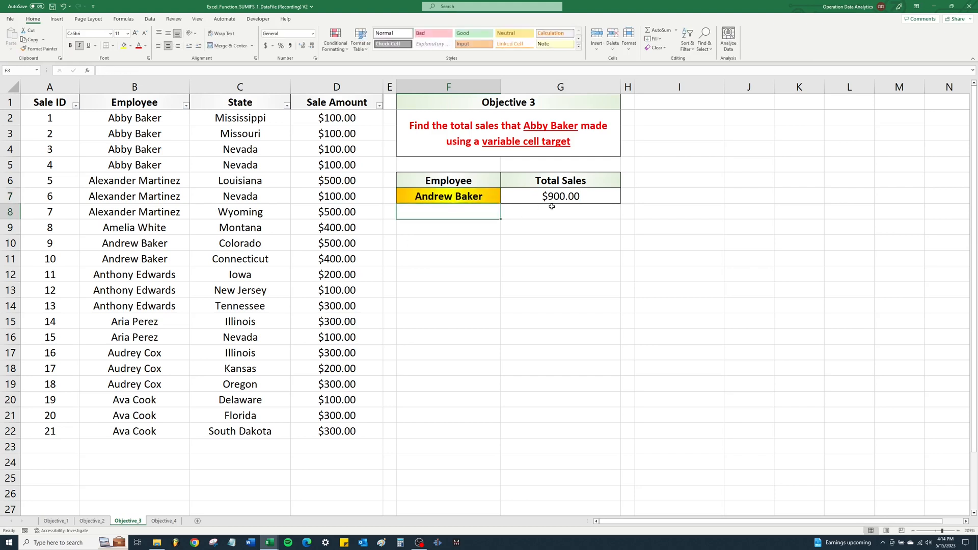
Check the G7 formula and total against the newly entered employee's records in B10:D11
left_click(583, 194)
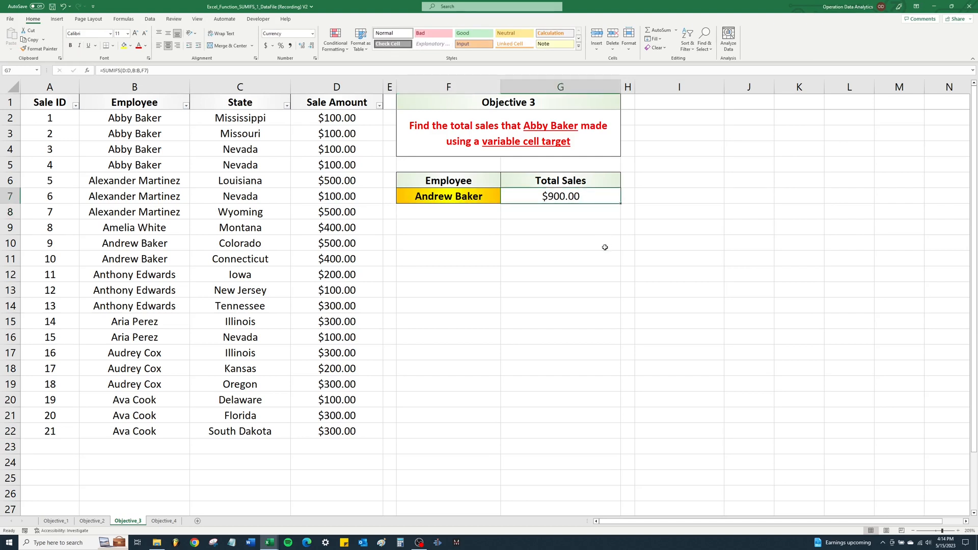
left_click_drag(104, 243, 325, 260)
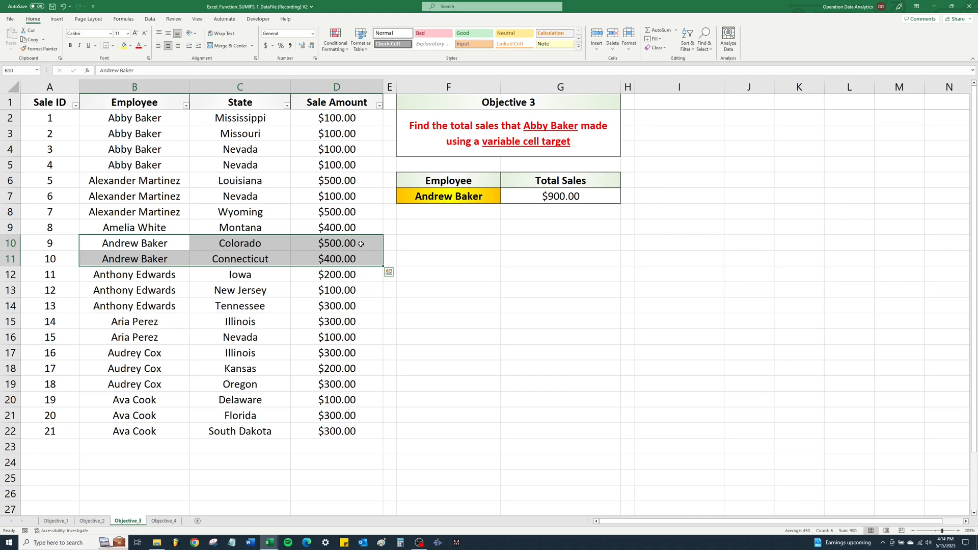
left_click(603, 195)
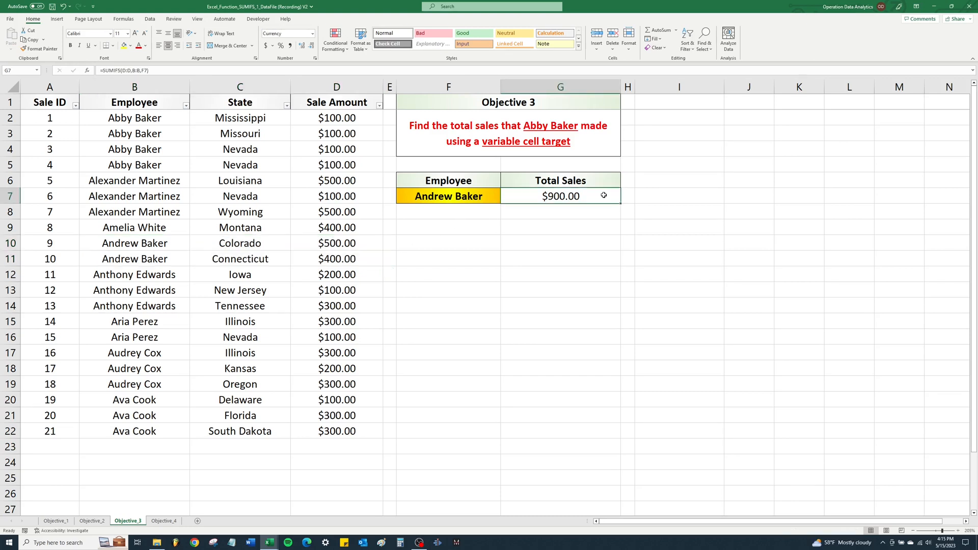
On the Objective_4 sheet, enter a SUMIFS formula in G7 summing D:D where B:B matches F7
left_click(163, 520)
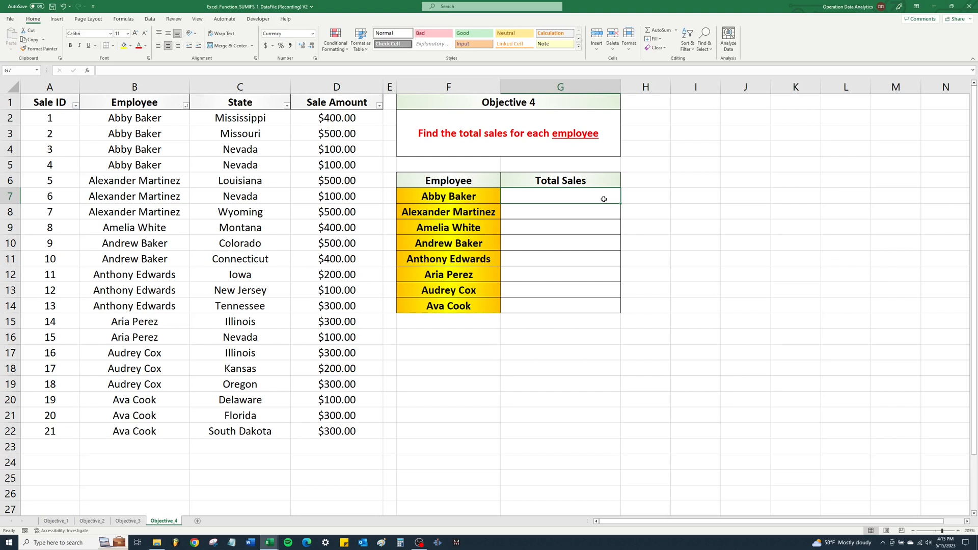
type("=sumifs(")
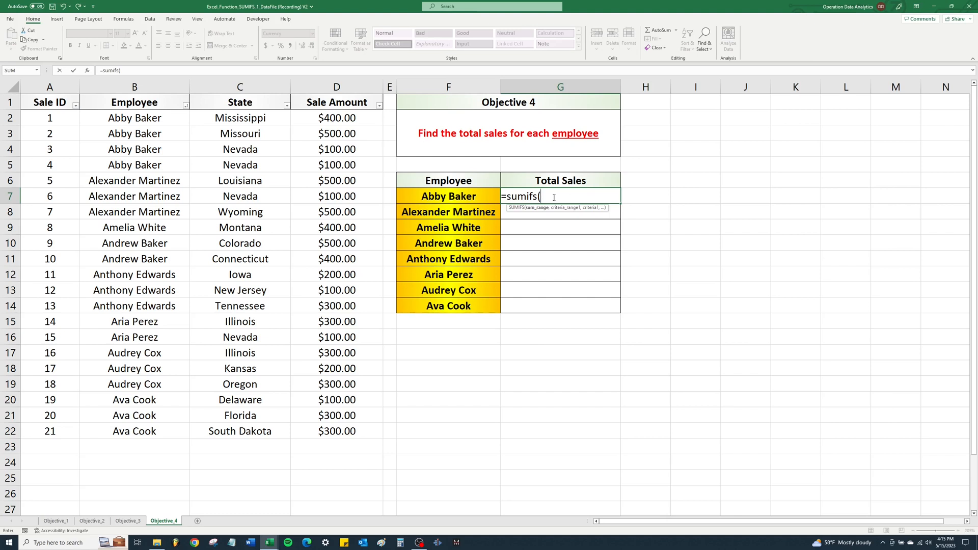
left_click(358, 87)
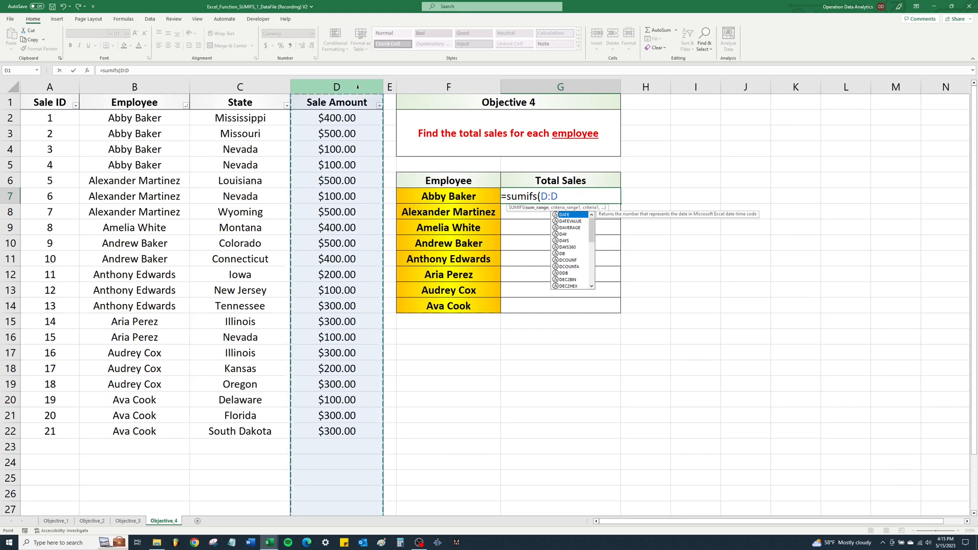
type(",")
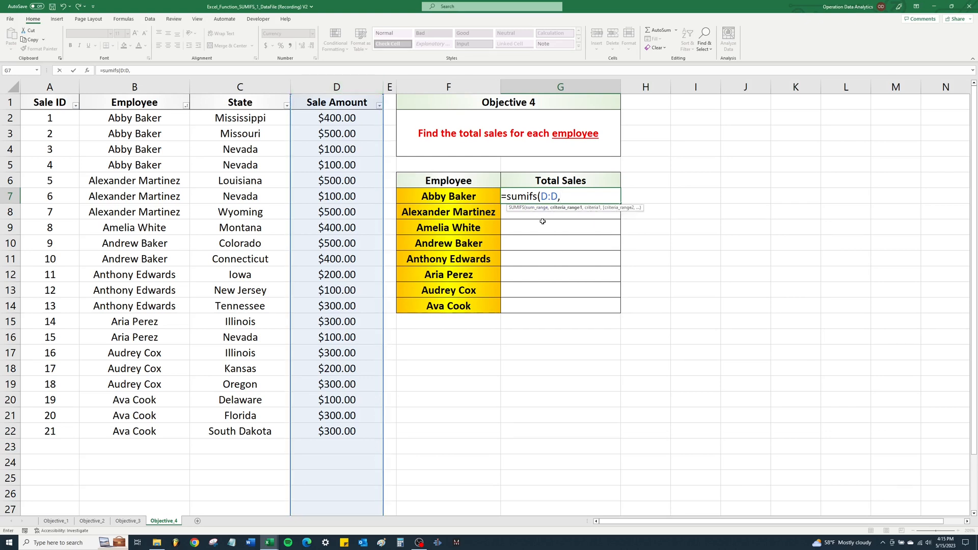
left_click(152, 89)
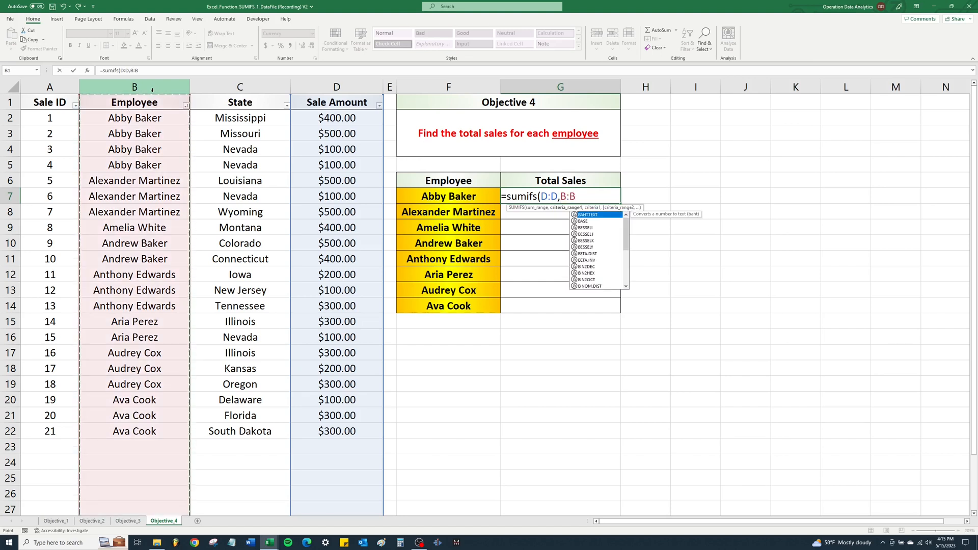
type(",")
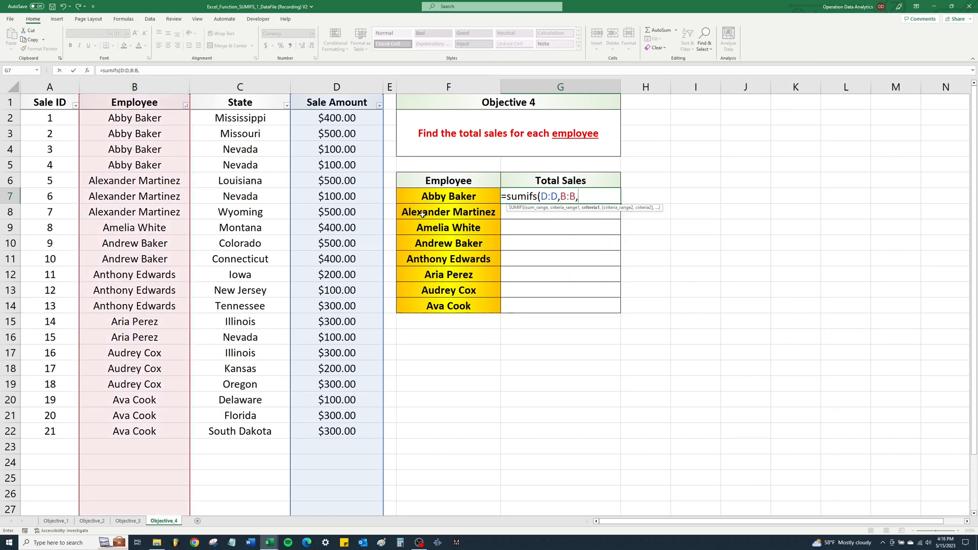
left_click(478, 196)
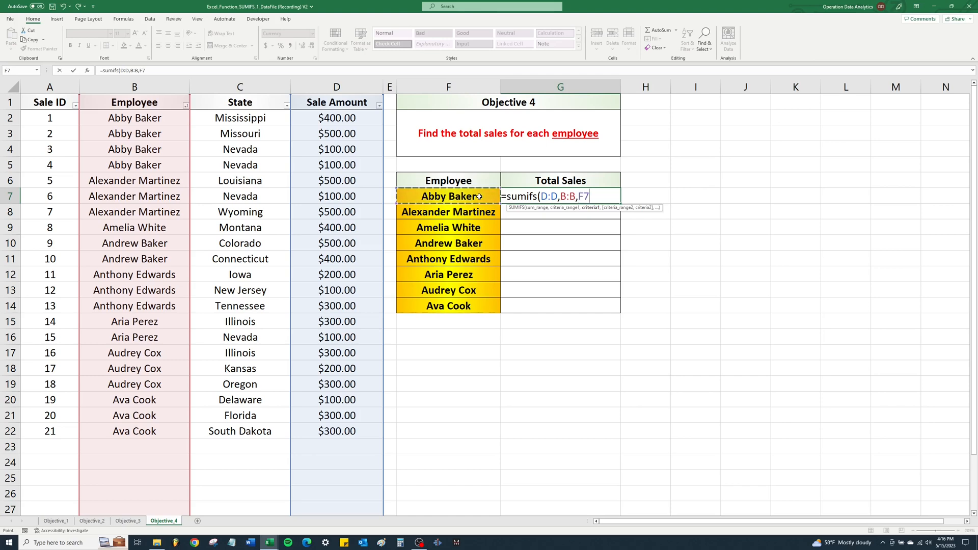
type(")")
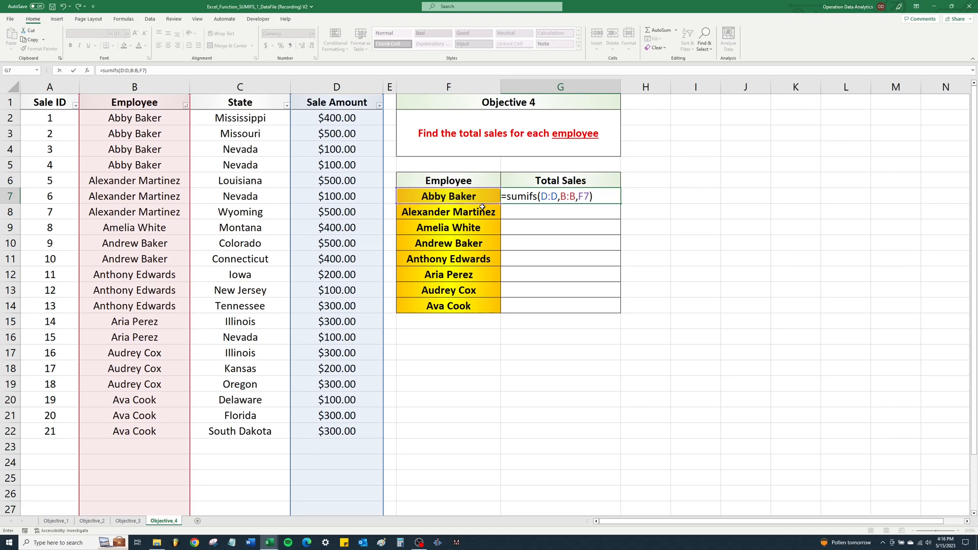
key("Return")
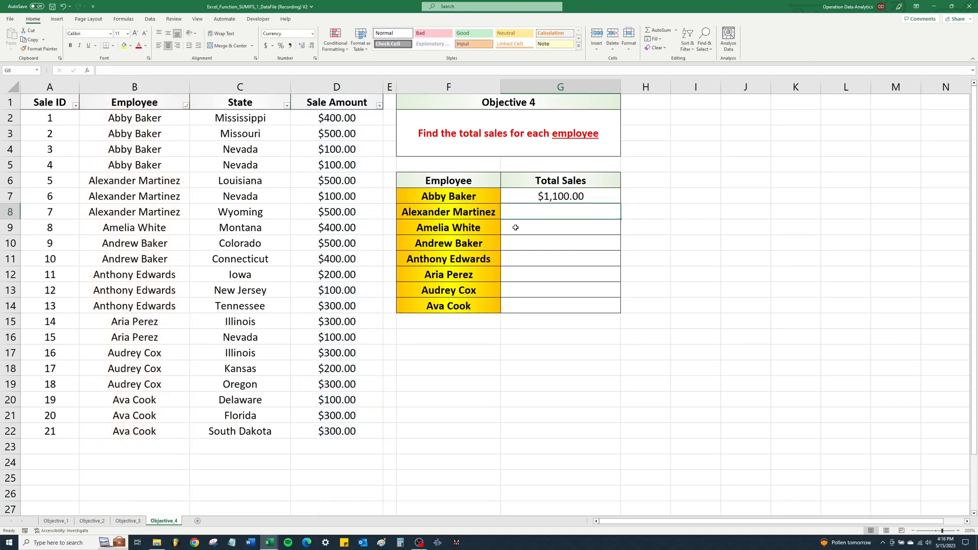
Fill the G7 formula down through G14 to total sales for every employee in the summary table
left_click(601, 197)
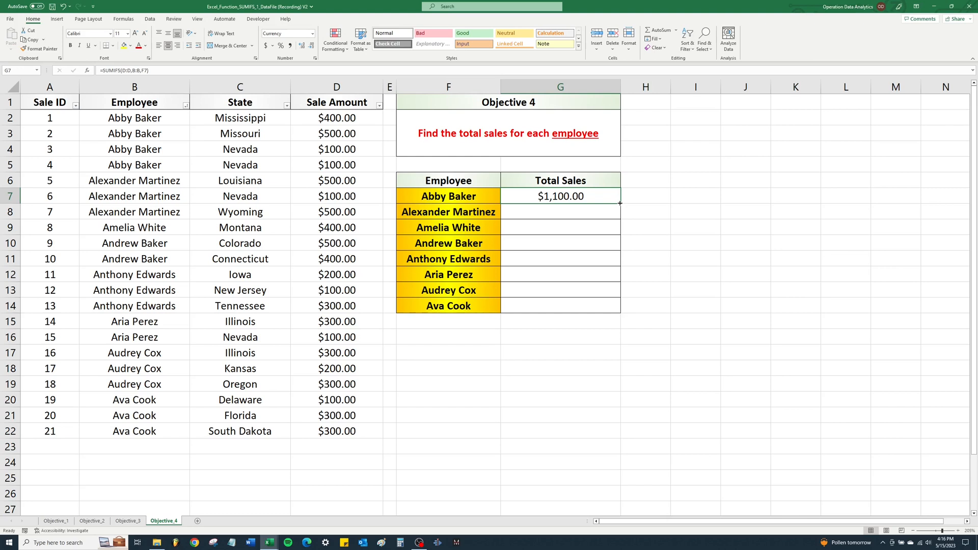
left_click_drag(620, 203, 619, 309)
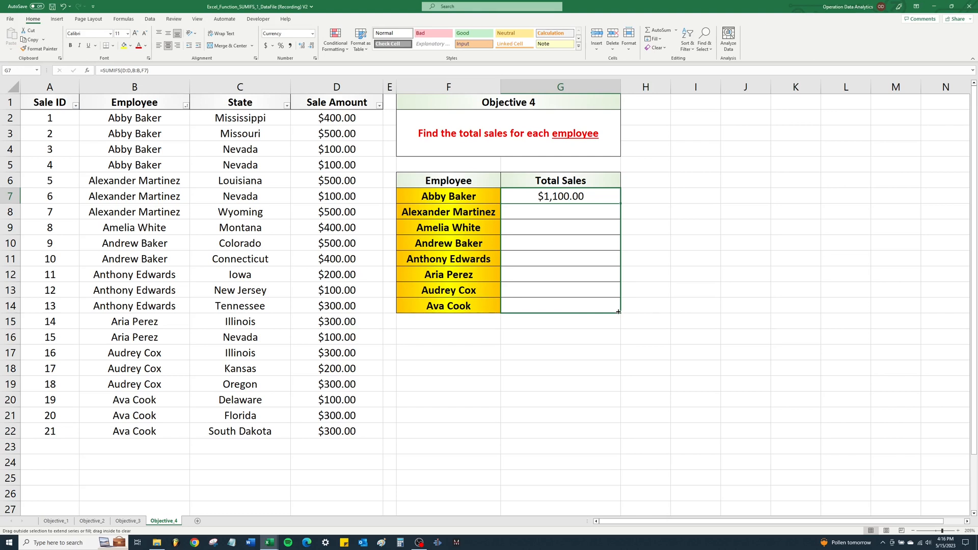
left_click_drag(618, 312, 618, 311)
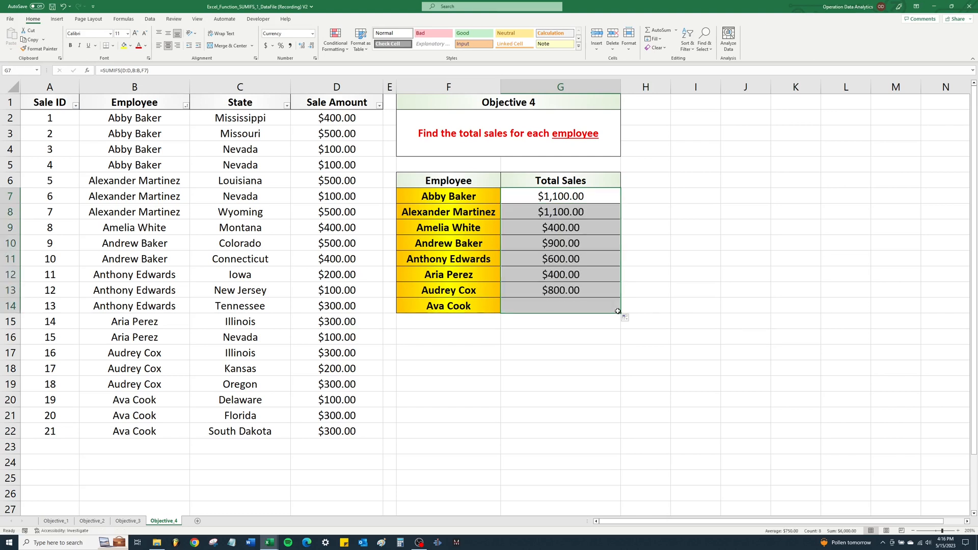